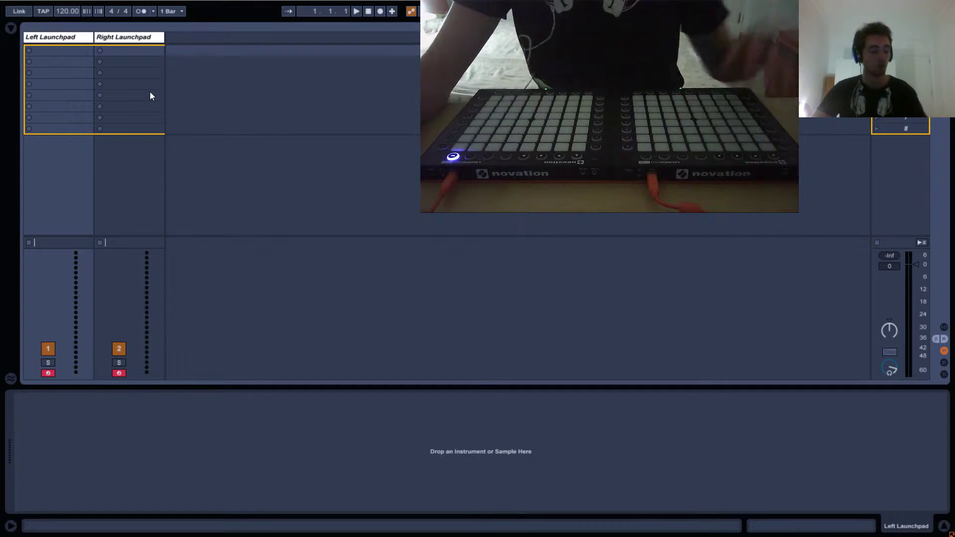
# Drag the Chord MIDI effect from the Browser onto the Left Launchpad track.
pyautogui.click(11, 29)
pyautogui.click(31, 104)
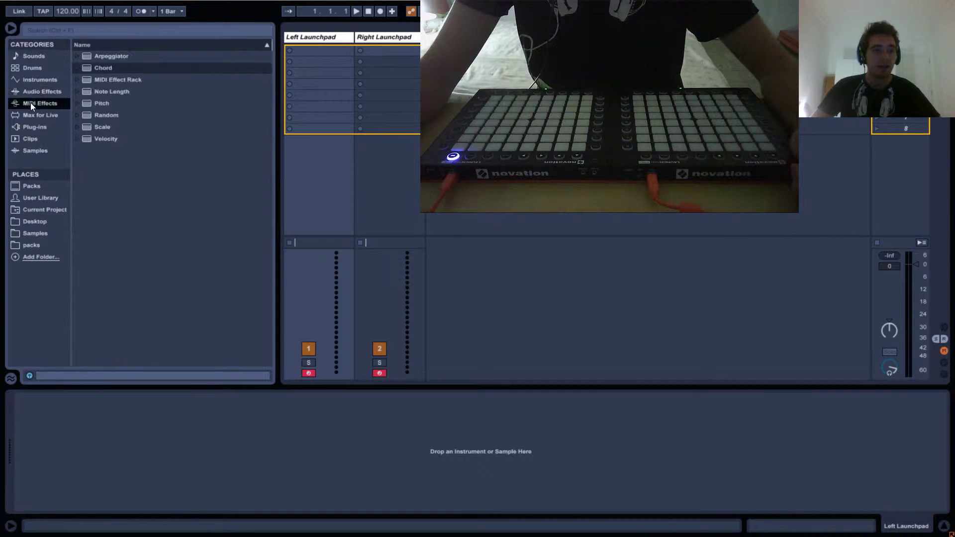
pyautogui.moveTo(85, 71); pyautogui.dragTo(314, 45)
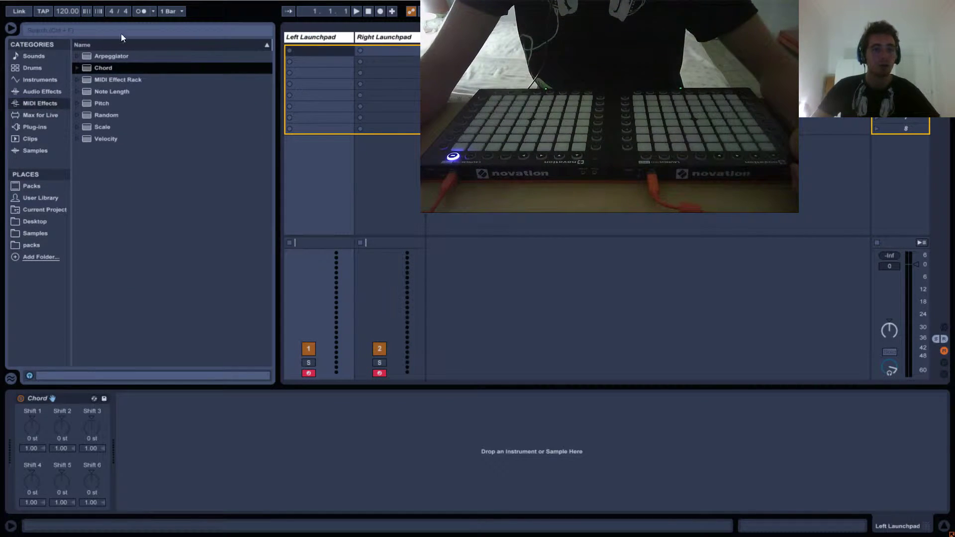
pyautogui.click(11, 29)
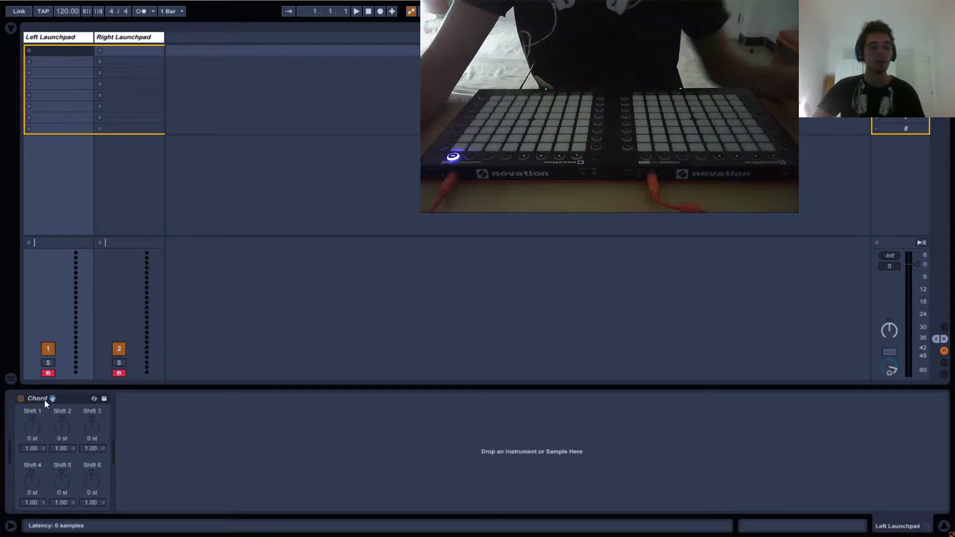
# Set the Chord's Shift 1 to +1 st and Shift 2 to +2 st.
pyautogui.click(27, 426)
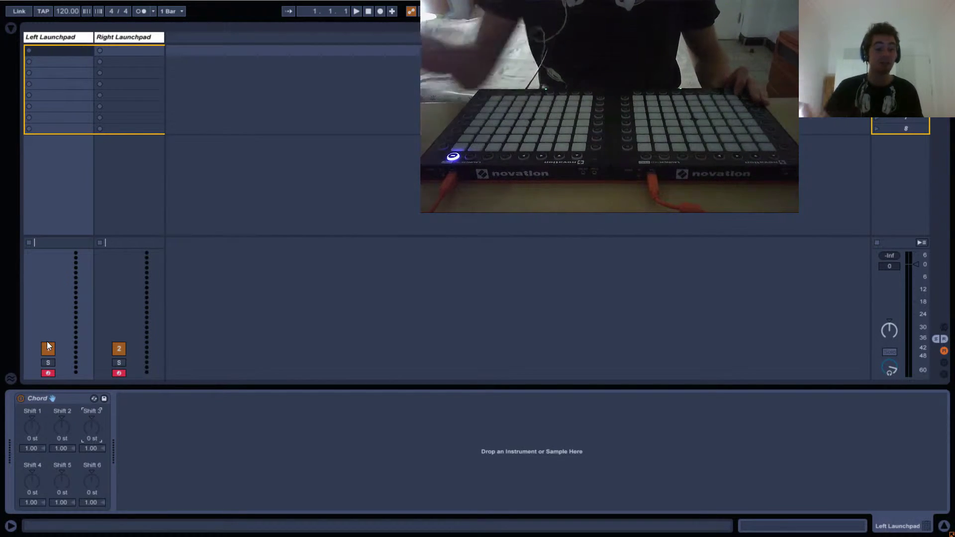
pyautogui.click(39, 427)
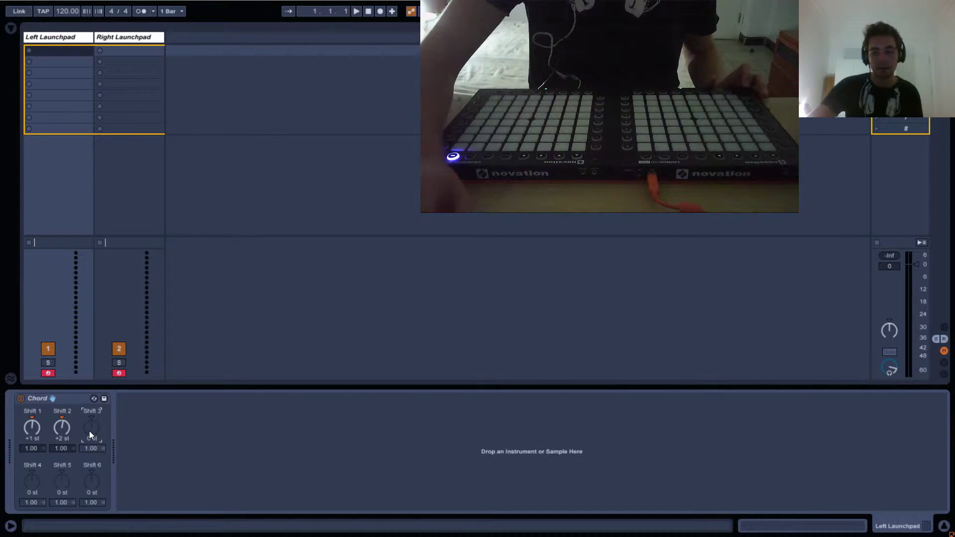
# Raise Shift 3 to +3 st, then try +4 and +32 st on Shift 4.
pyautogui.scroll(3, 88, 430)
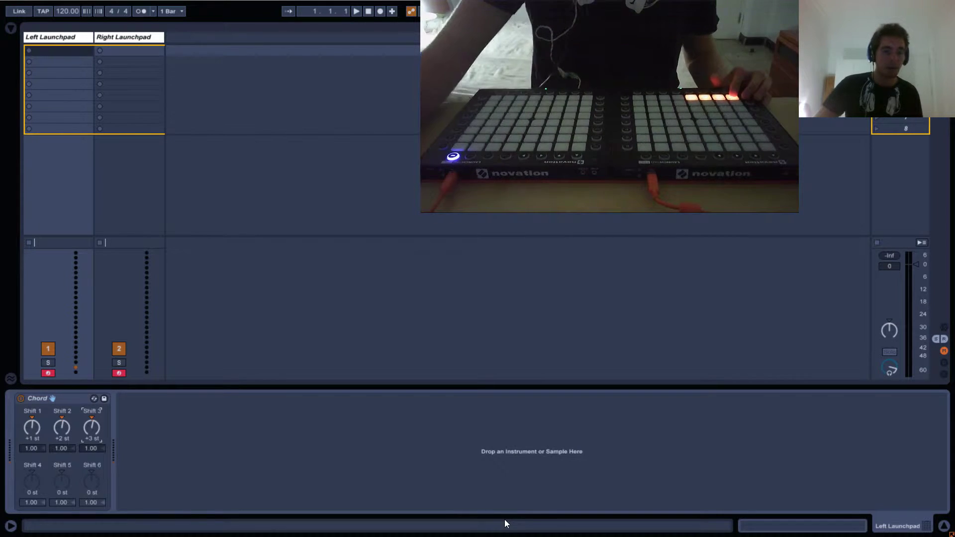
pyautogui.click(36, 475)
pyautogui.press('Up')
pyautogui.press('Up')
pyautogui.press('Up')
pyautogui.press('Up')
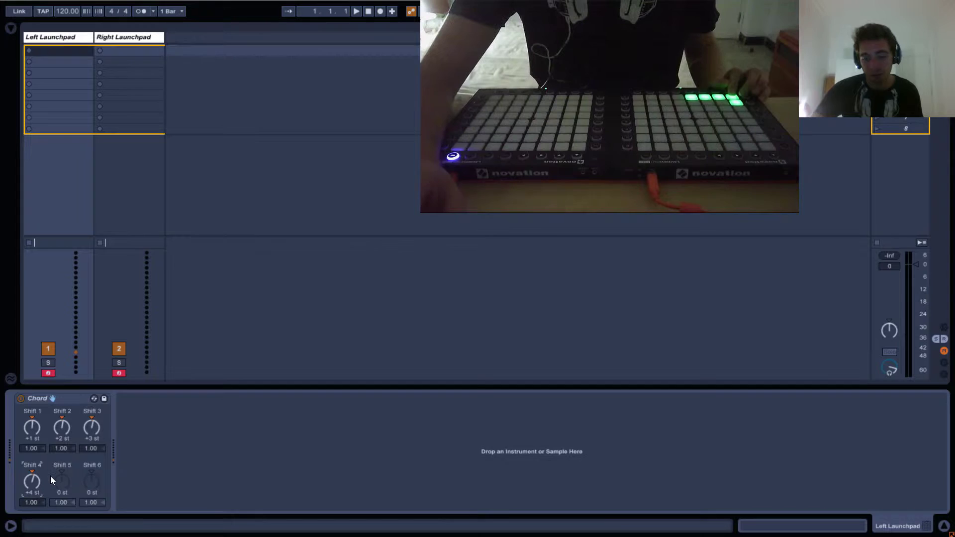
pyautogui.write('32')
pyautogui.press('Return')
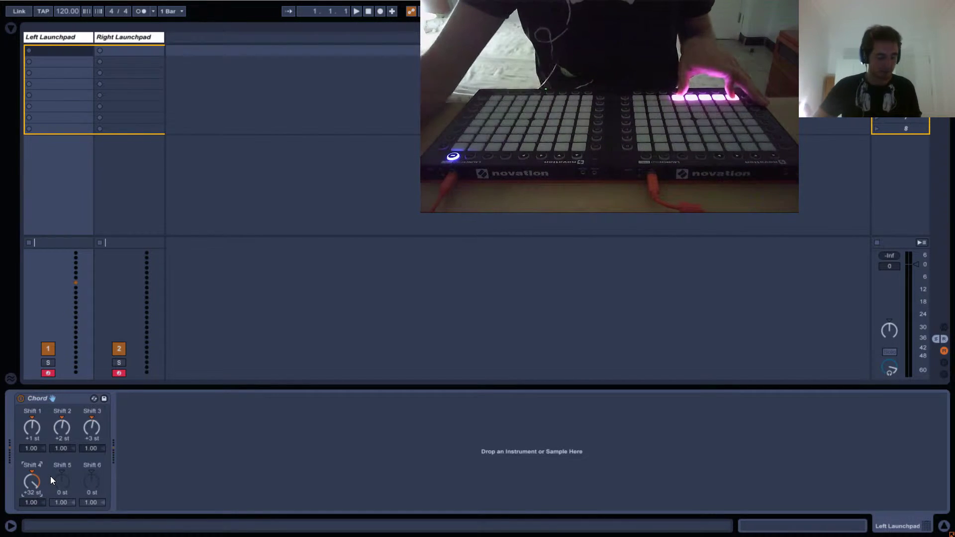
# Reset Shifts 4, 2 and 3 to 0 st and lower Shift 1's velocity.
pyautogui.click(30, 471)
pyautogui.press('Delete')
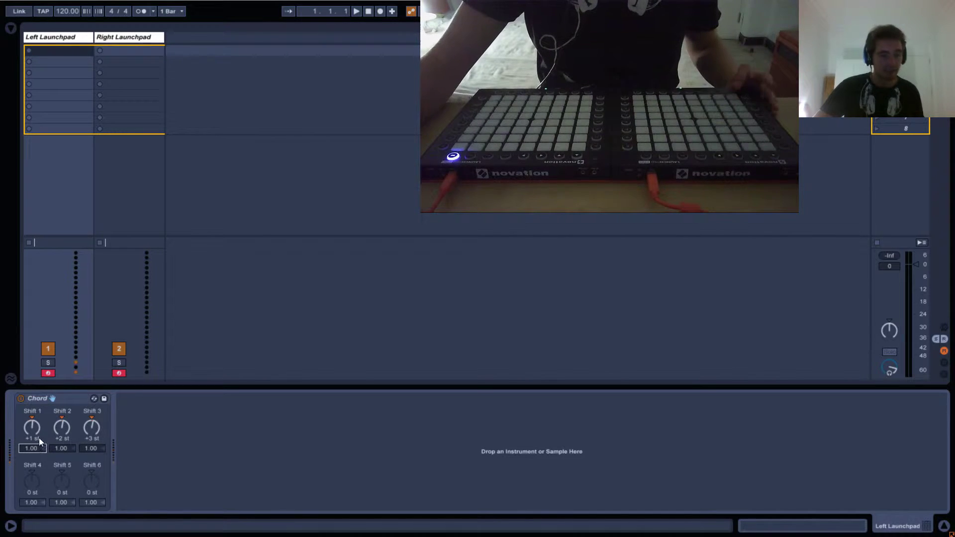
pyautogui.click(63, 417)
pyautogui.press('Delete')
pyautogui.click(92, 418)
pyautogui.press('Delete')
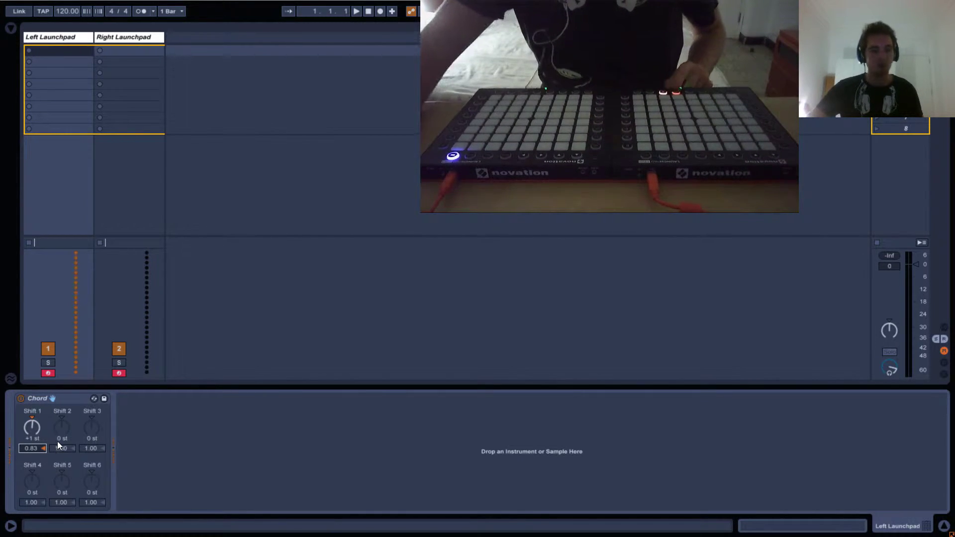
pyautogui.moveTo(33, 449); pyautogui.dragTo(36, 466)
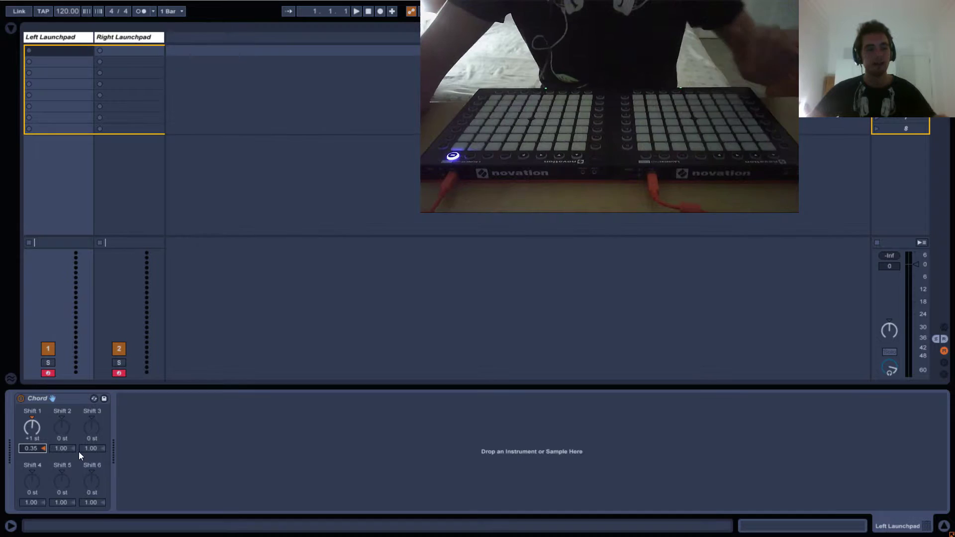
pyautogui.moveTo(45, 446); pyautogui.dragTo(38, 428)
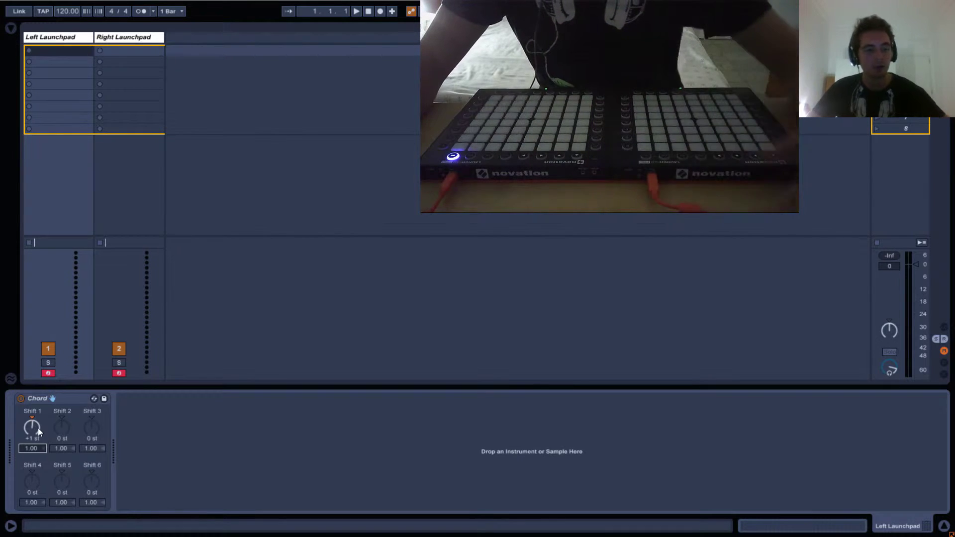
pyautogui.click(68, 427)
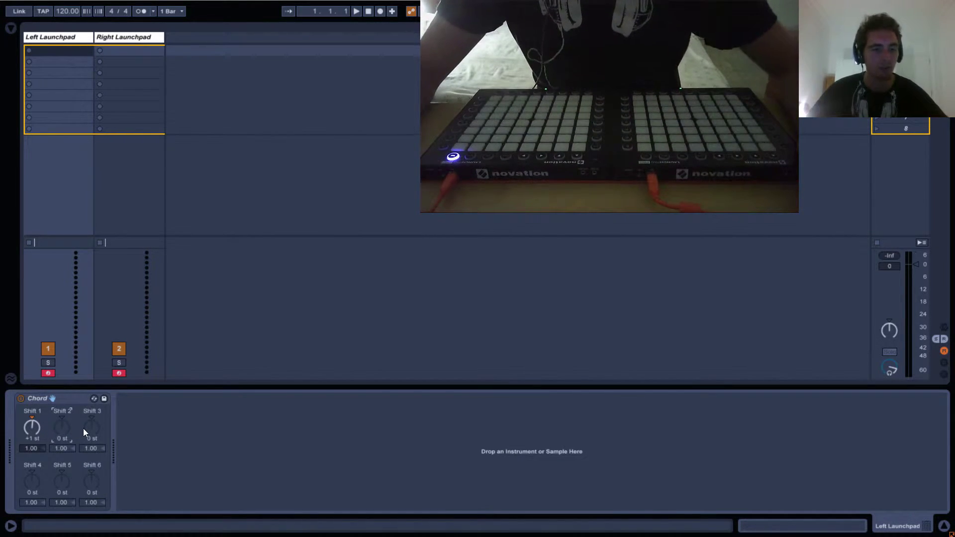
pyautogui.write('2')
pyautogui.click(95, 432)
pyautogui.write('3')
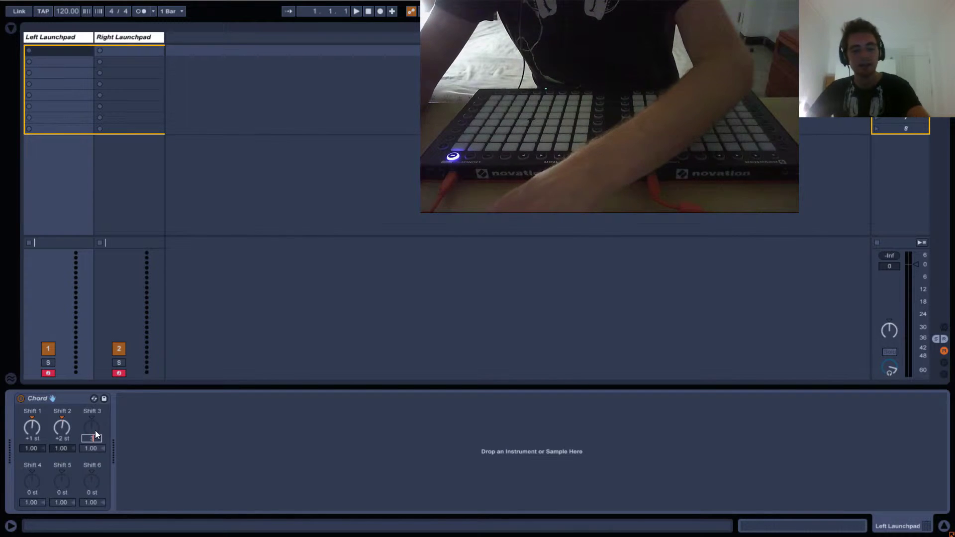
pyautogui.press('Return')
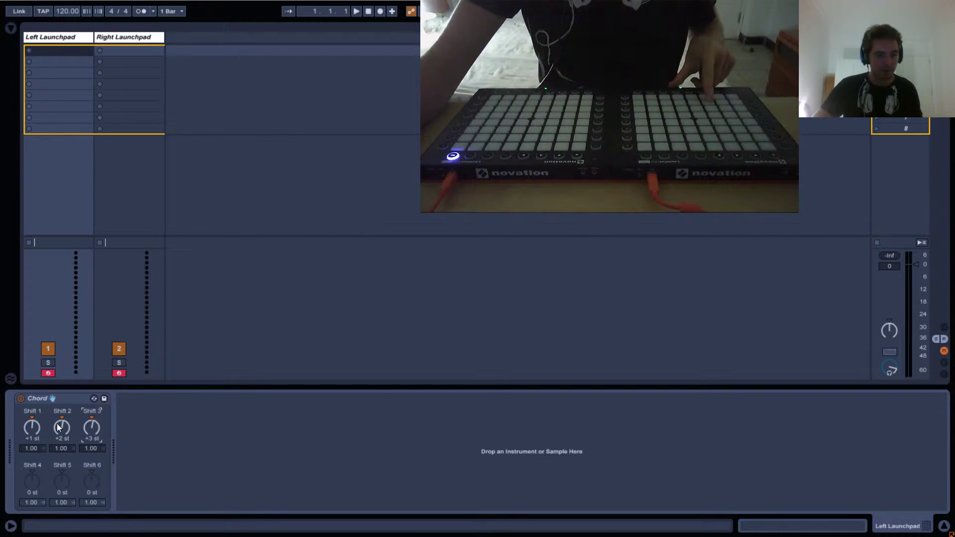
# Reset all three shifts, bring Shift 1 back to +1 st, and clear Shifts 2 and 3.
pyautogui.doubleClick(91, 418)
pyautogui.doubleClick(63, 419)
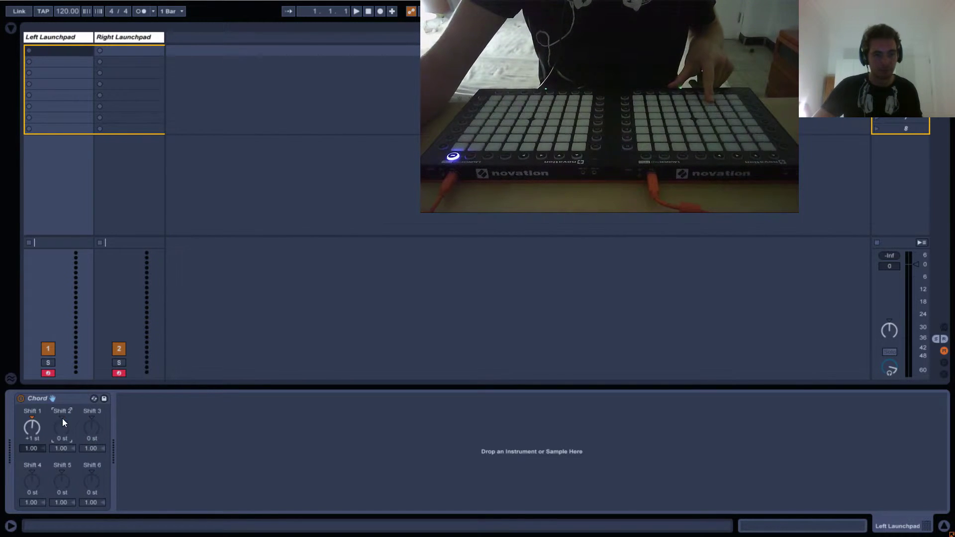
pyautogui.doubleClick(34, 419)
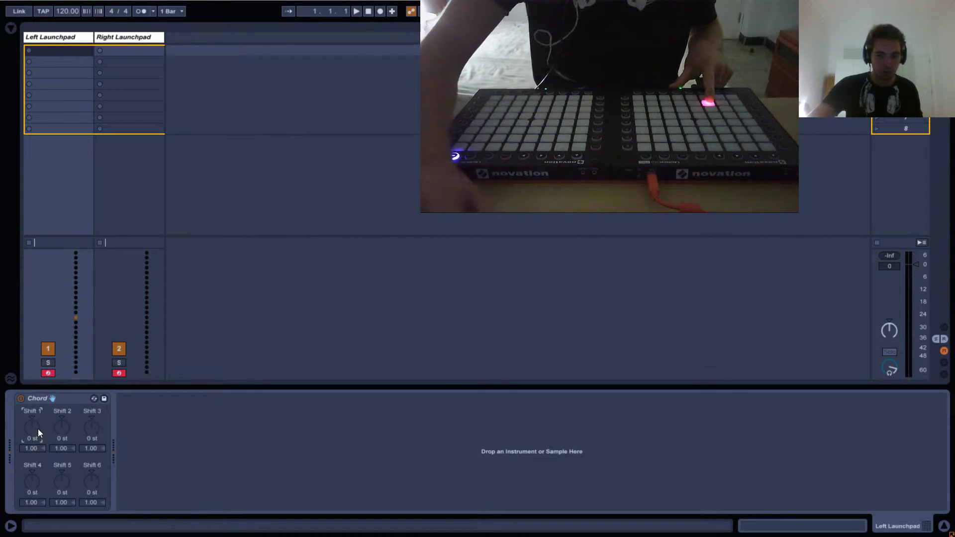
pyautogui.moveTo(38, 430); pyautogui.dragTo(38, 427)
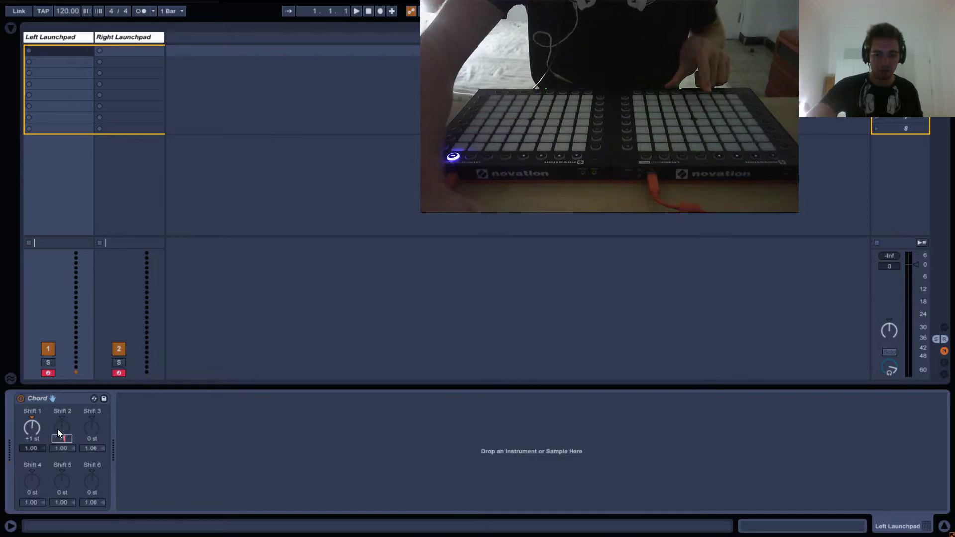
pyautogui.moveTo(57, 429); pyautogui.dragTo(94, 427)
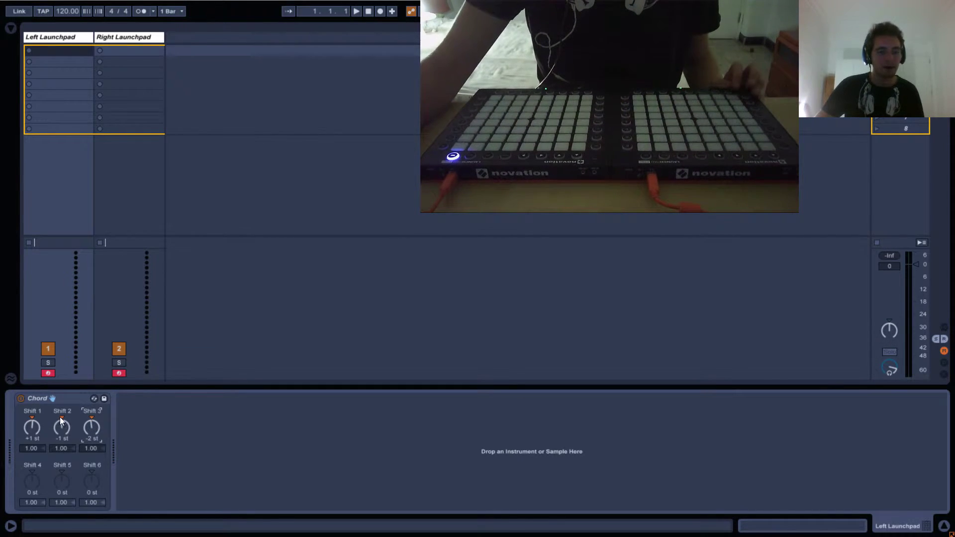
pyautogui.doubleClick(61, 421)
pyautogui.doubleClick(89, 420)
# Enter +2 st for Shift 2 and +3 st for Shift 3, then bypass and re-enable the Chord.
pyautogui.click(62, 432)
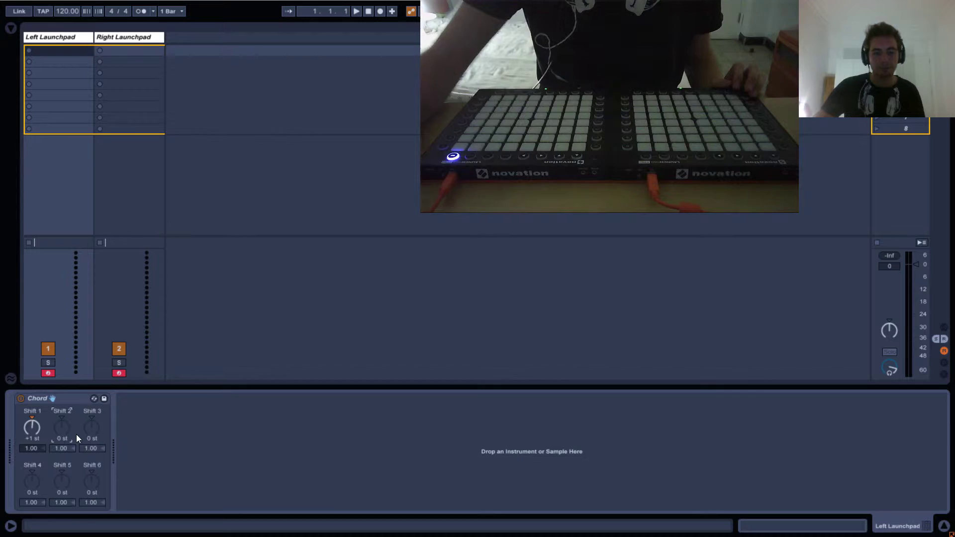
pyautogui.write('2')
pyautogui.press('Return')
pyautogui.click(101, 429)
pyautogui.write('3')
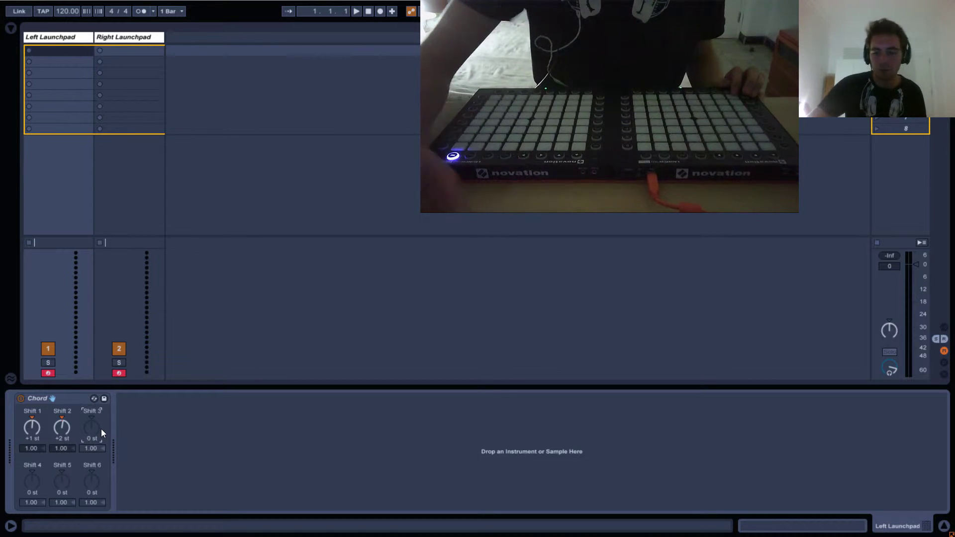
pyautogui.press('Return')
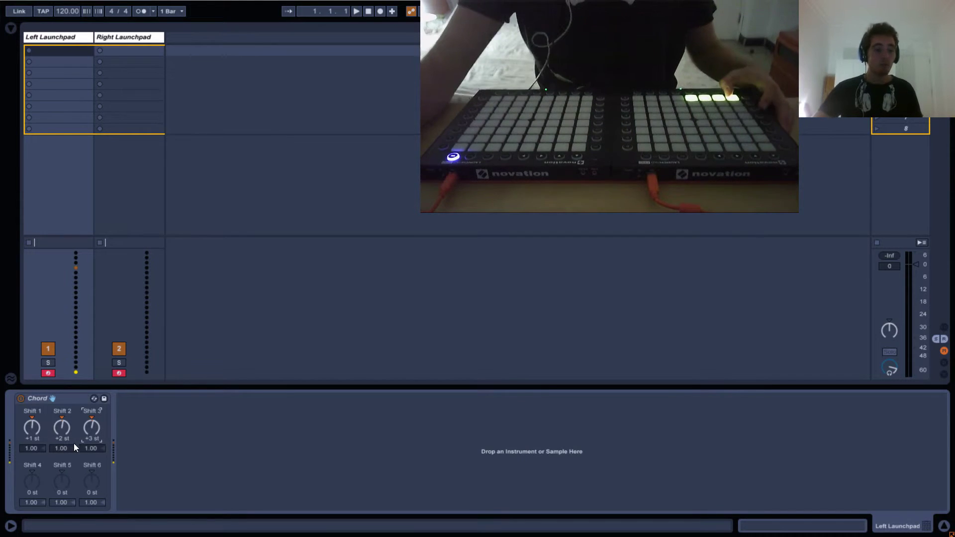
pyautogui.click(20, 398)
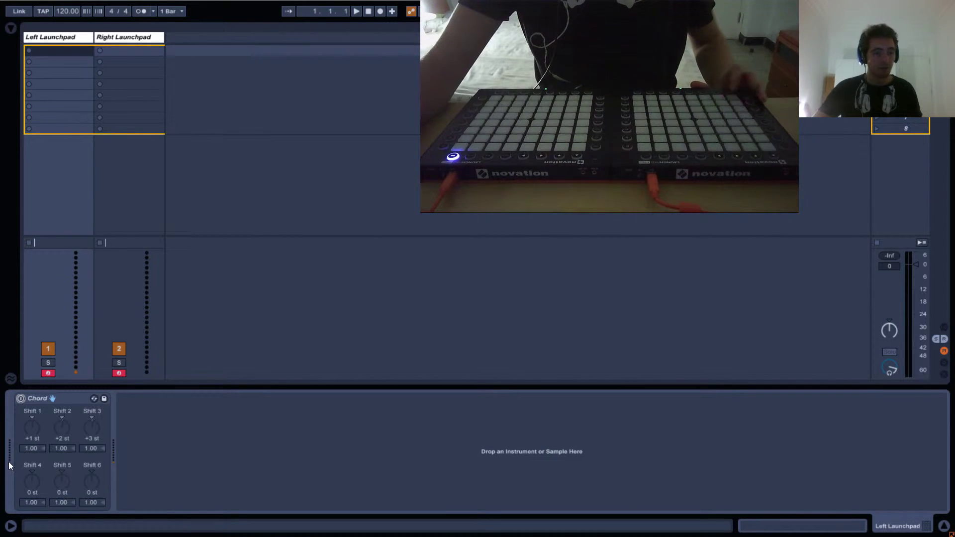
pyautogui.click(22, 398)
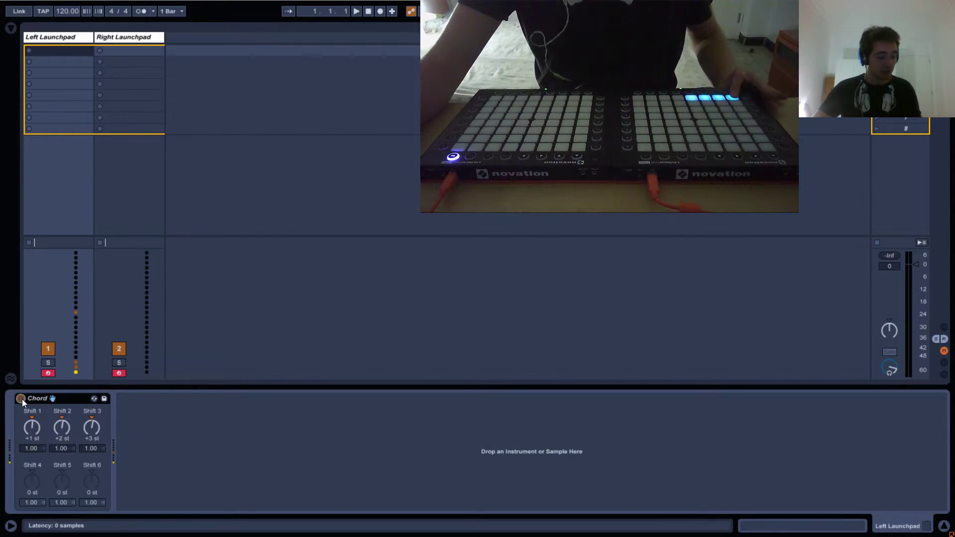
# Add a second Chord after the first and set its Shift 1 to +4 st.
pyautogui.click(9, 29)
pyautogui.moveTo(95, 71); pyautogui.dragTo(213, 446)
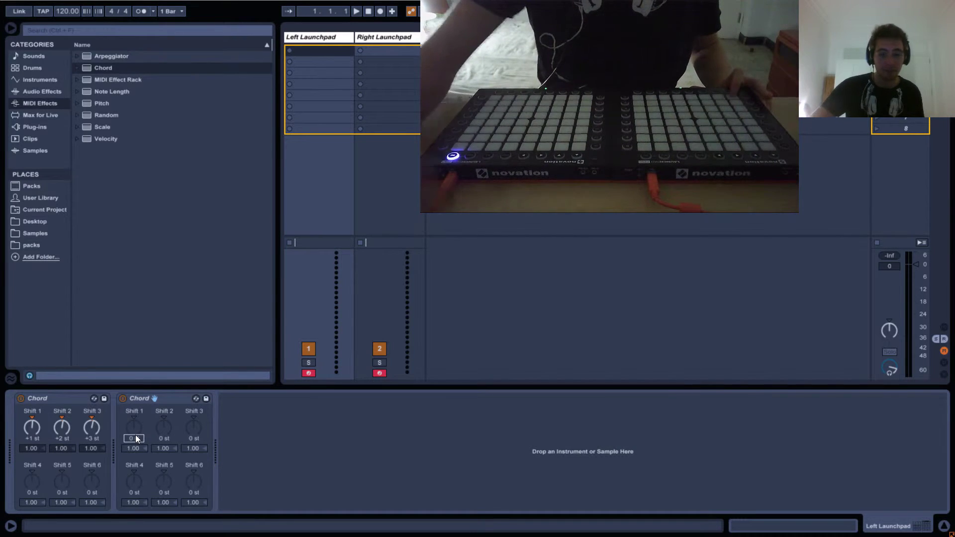
pyautogui.moveTo(136, 437); pyautogui.dragTo(136, 427)
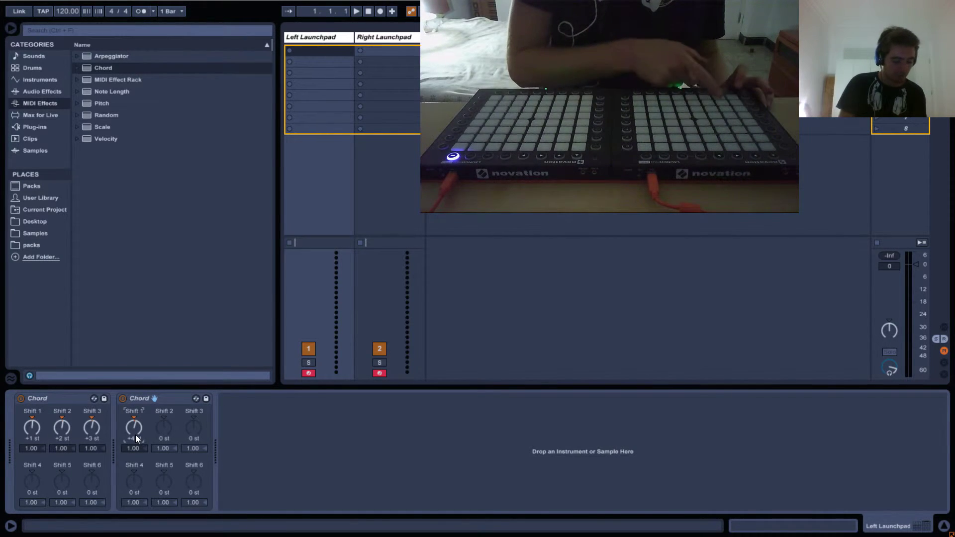
# Switch the second Chord back on with +8 and +12 st shifts, then add a third Chord.
pyautogui.click(125, 400)
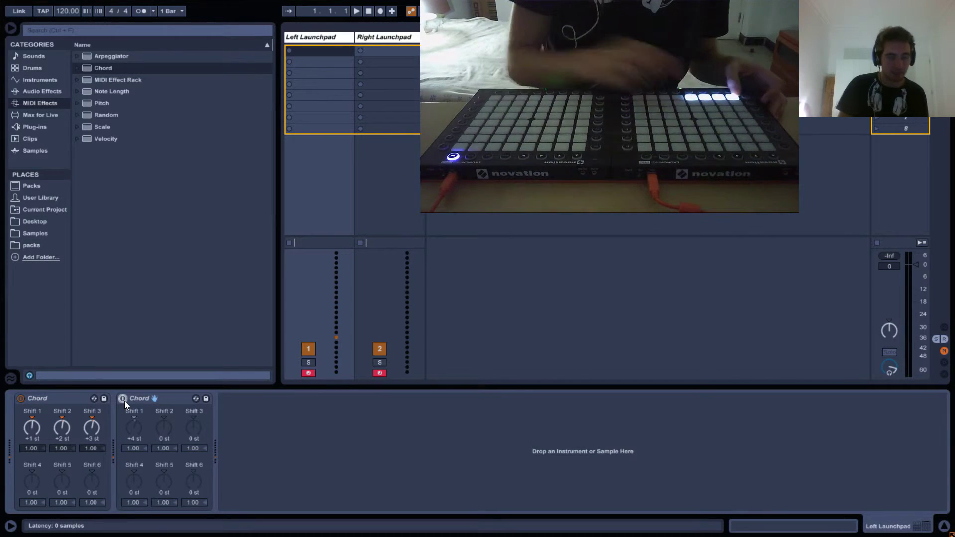
pyautogui.click(125, 401)
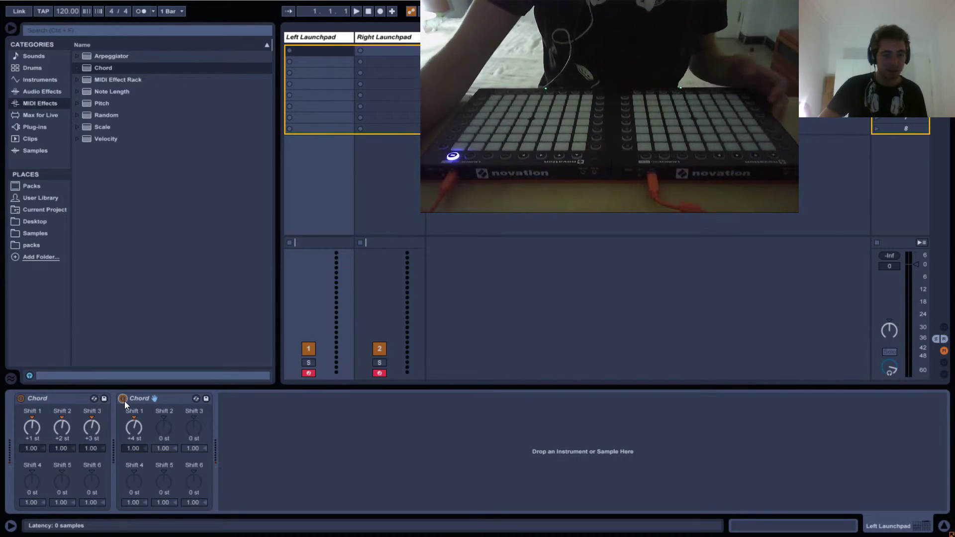
pyautogui.click(165, 424)
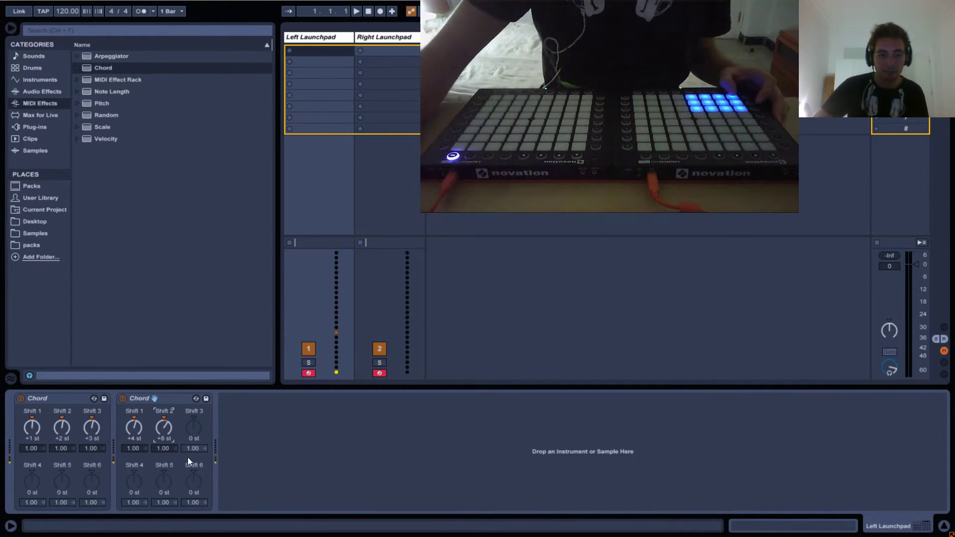
pyautogui.scroll(12, 194, 430)
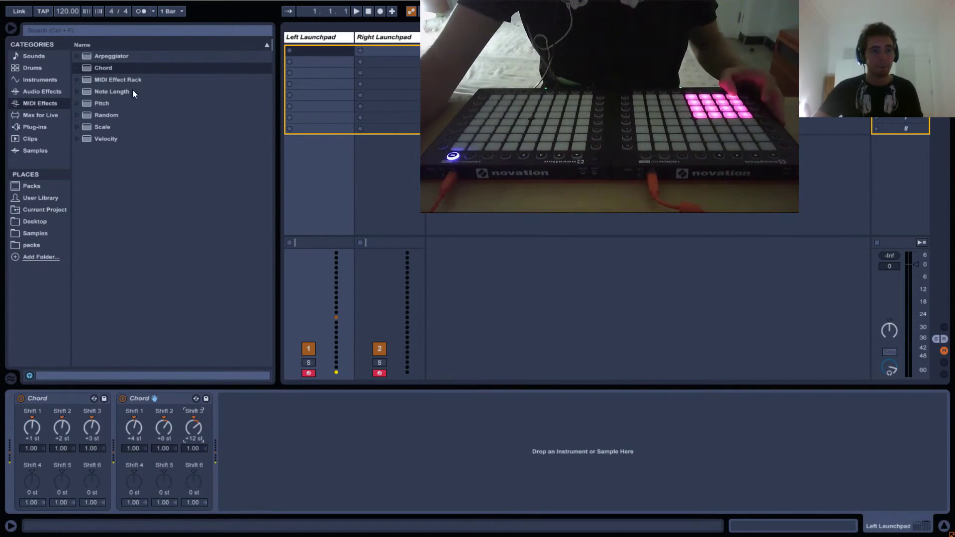
pyautogui.moveTo(102, 71); pyautogui.dragTo(274, 430)
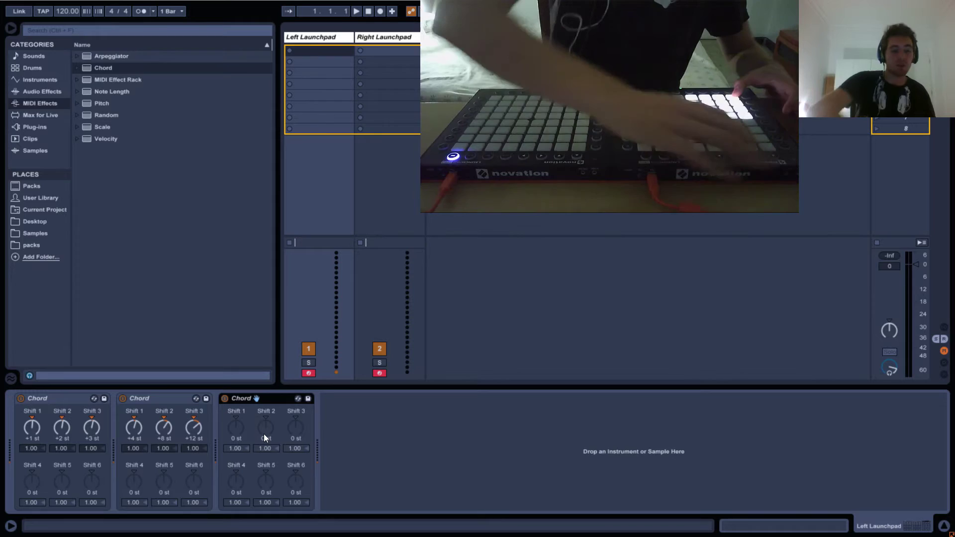
# Enter +16 st for the third Chord's Shift 1, then bypass and re-enable the device.
pyautogui.click(247, 430)
pyautogui.write('16')
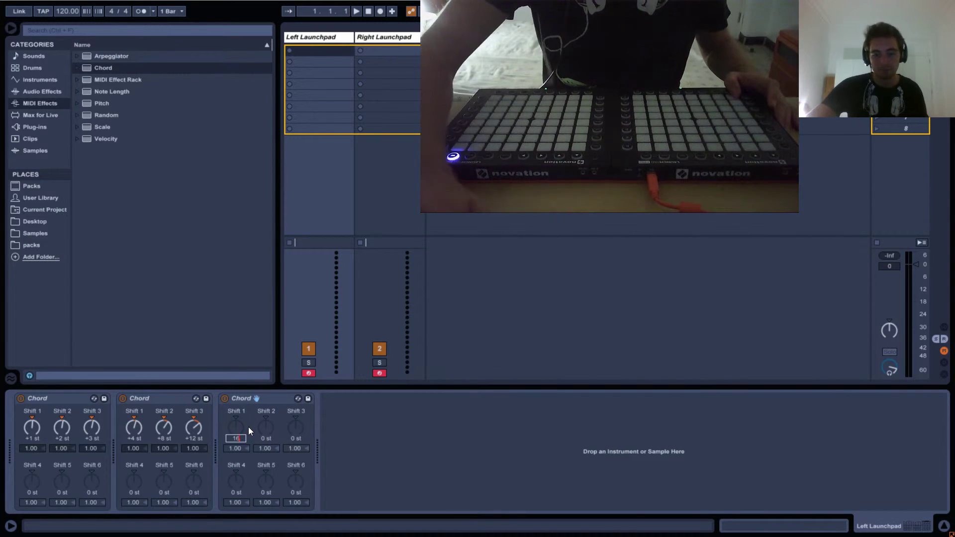
pyautogui.press('Return')
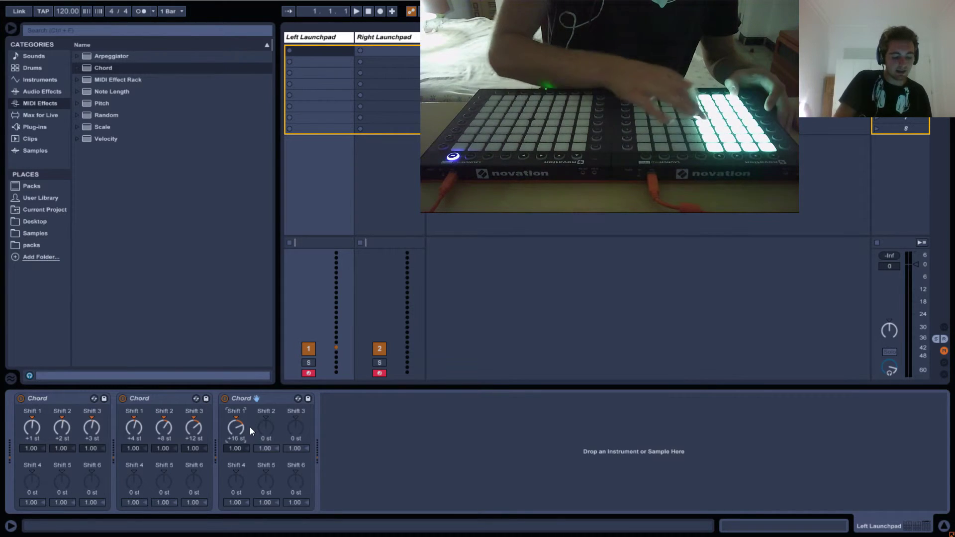
pyautogui.click(225, 398)
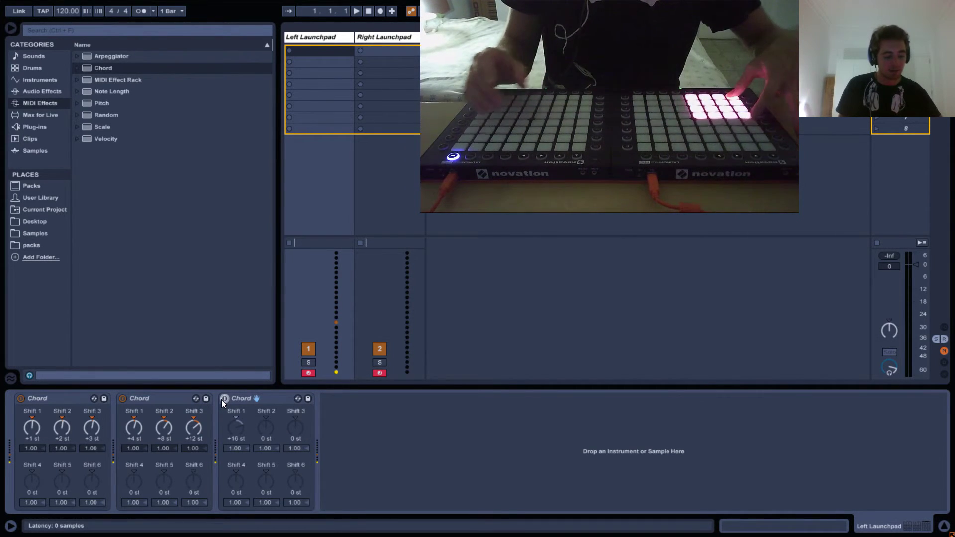
pyautogui.click(221, 400)
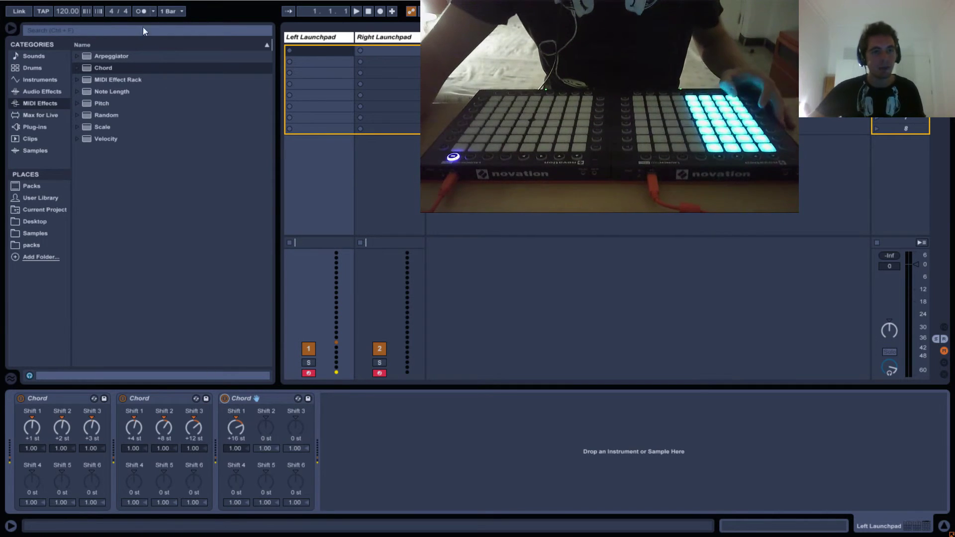
# Set the third Chord's Shift 2 to +32 st and return Shift 3 from +36 to 0 st.
pyautogui.moveTo(266, 430); pyautogui.dragTo(267, 413)
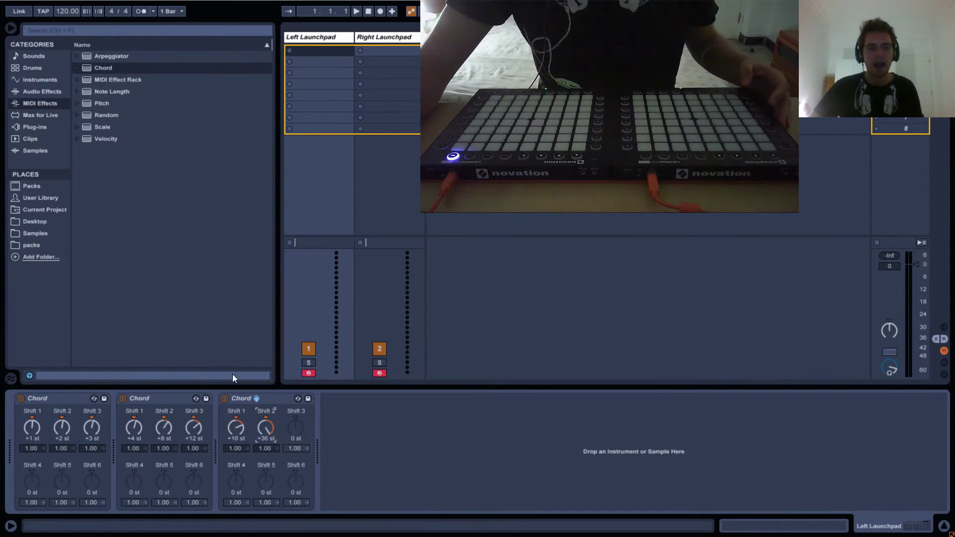
pyautogui.doubleClick(267, 421)
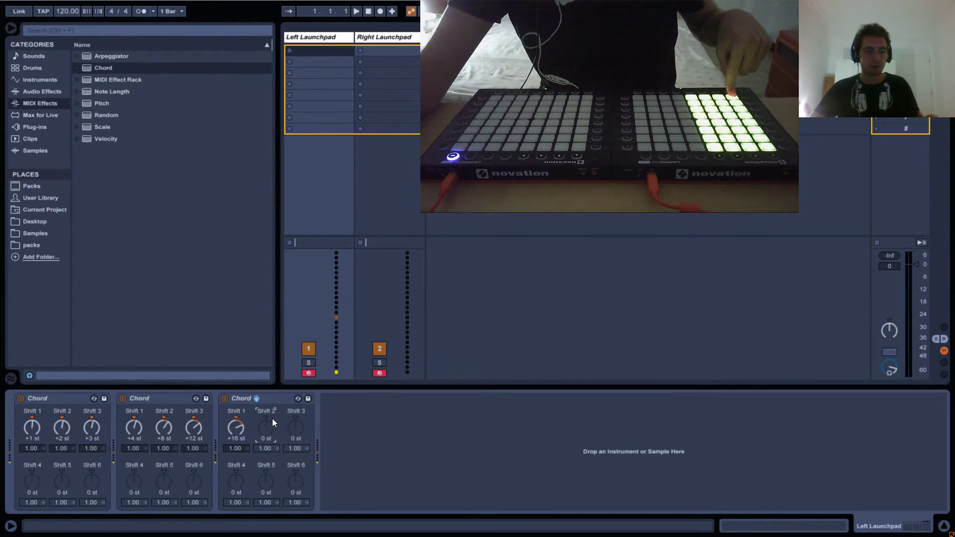
pyautogui.write('32')
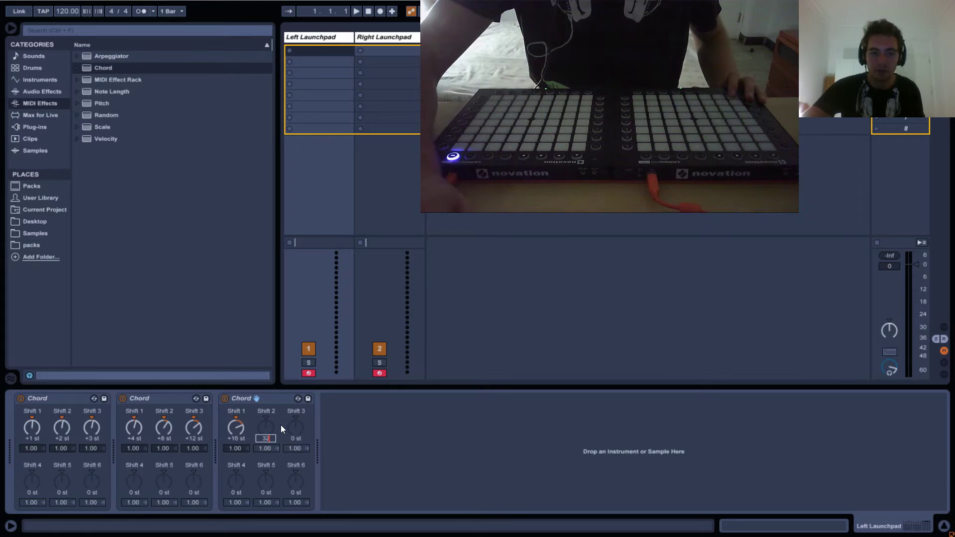
pyautogui.press('Return')
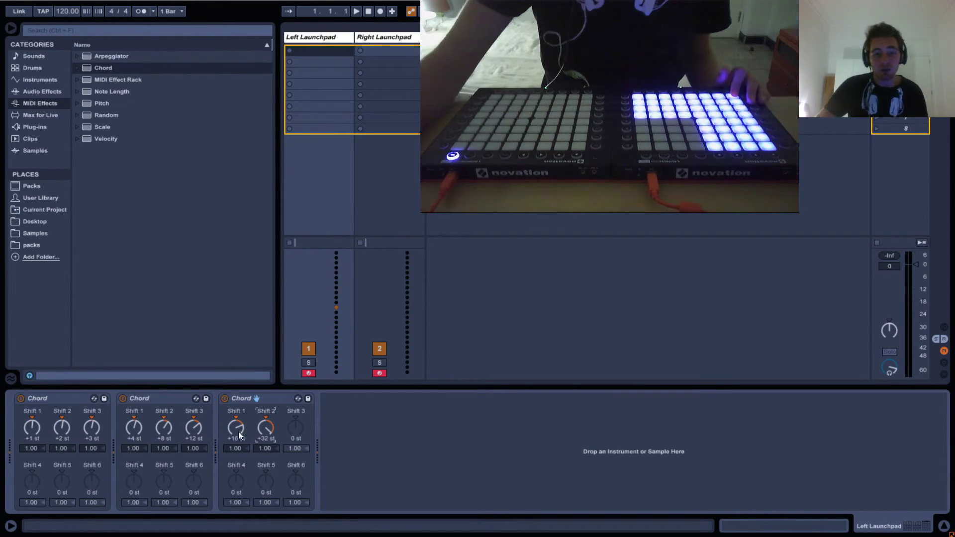
pyautogui.moveTo(296, 427); pyautogui.dragTo(295, 412)
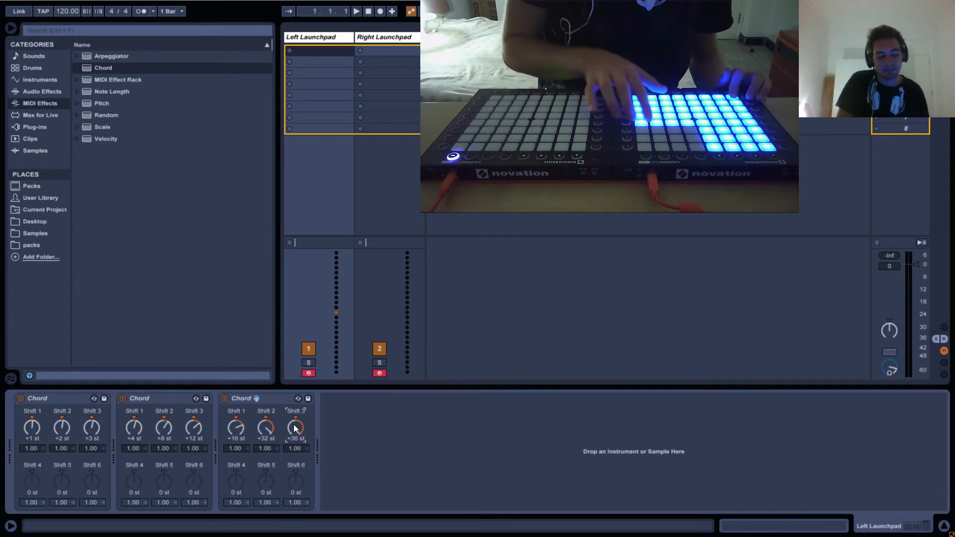
pyautogui.press('Delete')
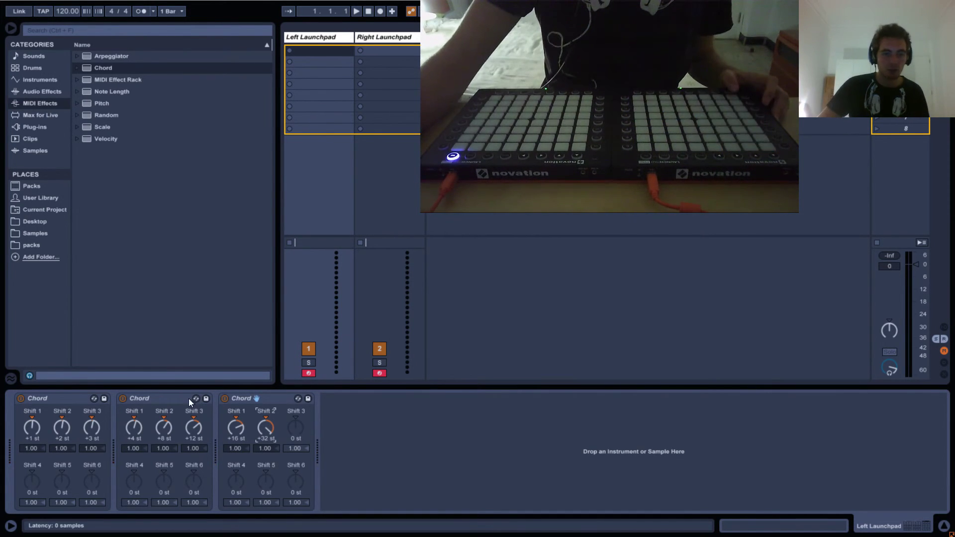
# Bypass the third Chord, reset its Shift 2 to 0 st, and switch it back on.
pyautogui.click(225, 399)
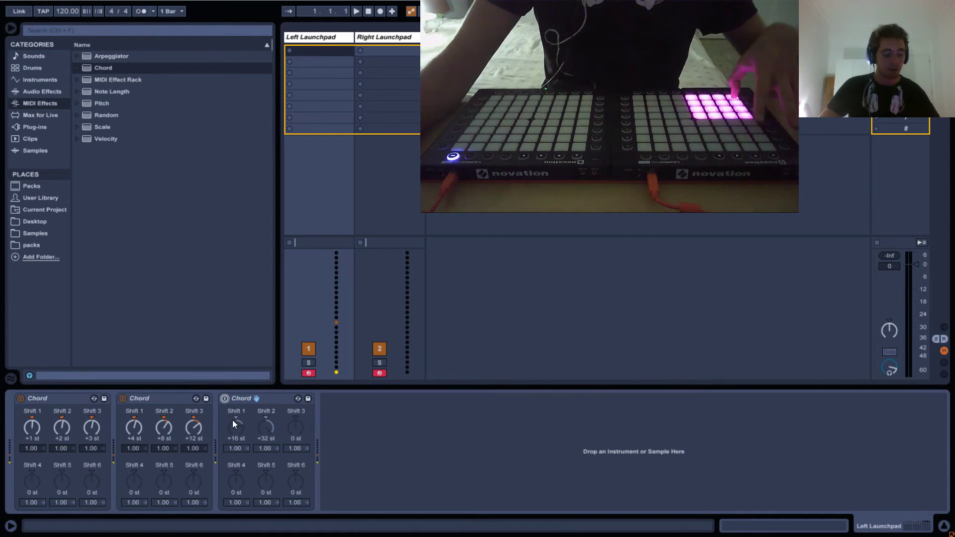
pyautogui.click(242, 397)
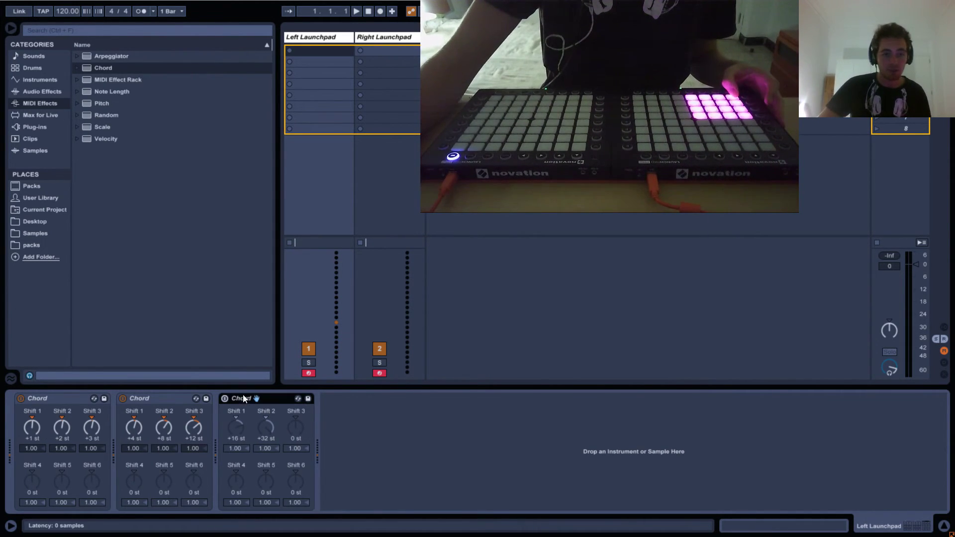
pyautogui.doubleClick(268, 418)
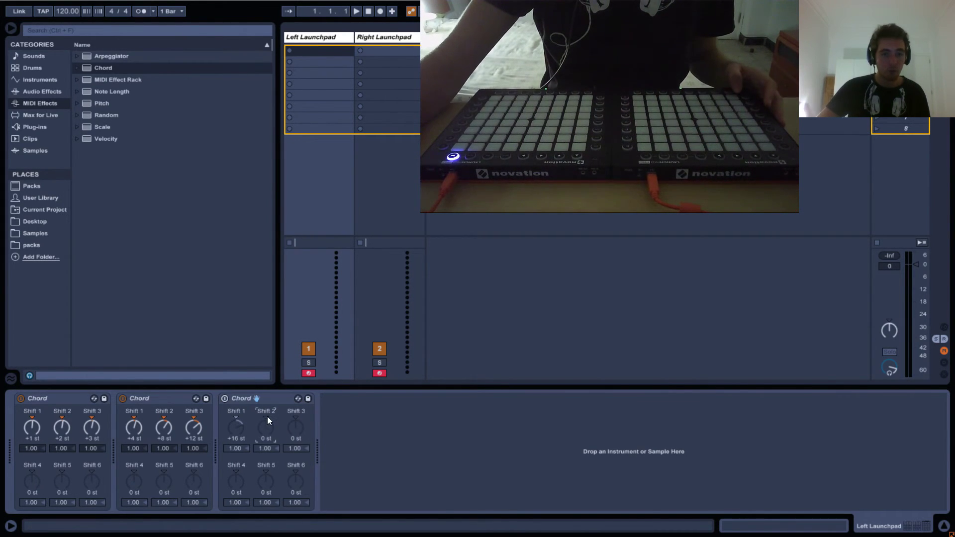
pyautogui.click(226, 397)
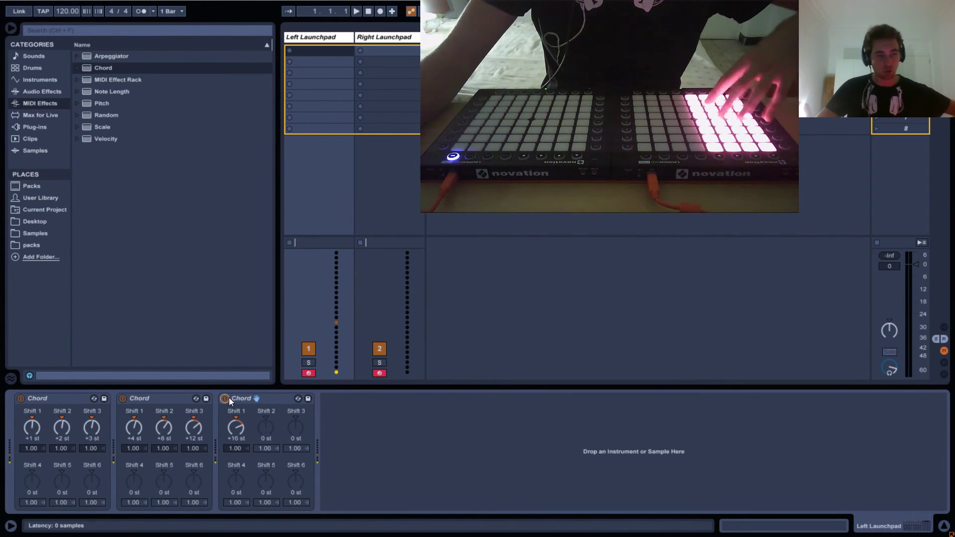
# Add a fourth Chord after the third and set its Shift 1 to +32 st.
pyautogui.moveTo(83, 67); pyautogui.dragTo(374, 459)
pyautogui.click(337, 420)
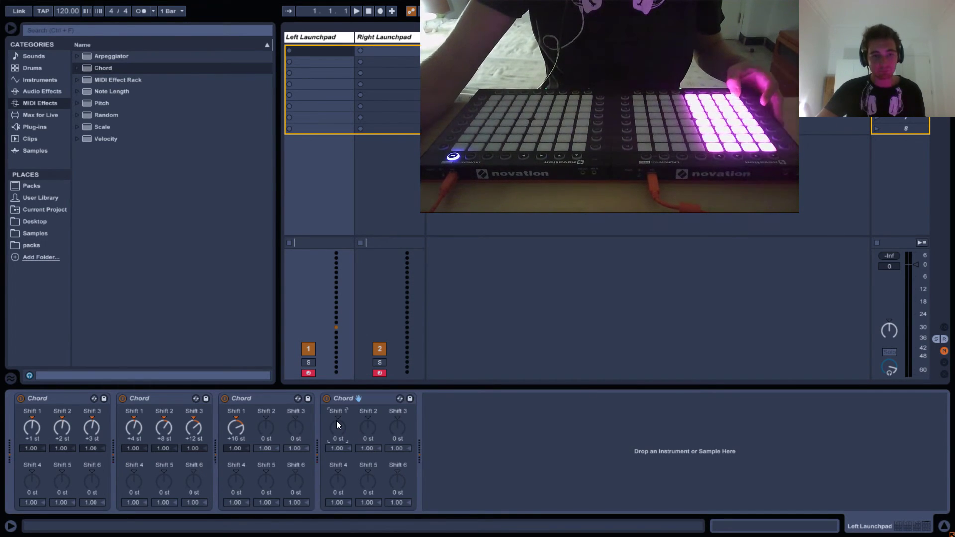
pyautogui.write('32')
pyautogui.press('Return')
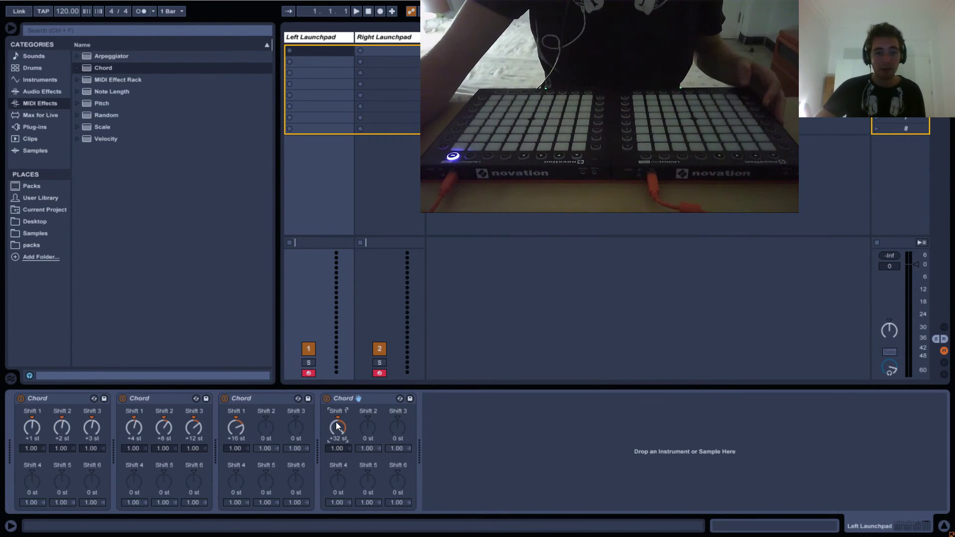
# Bypass the fourth and third Chords to compare, then switch both back on.
pyautogui.click(325, 398)
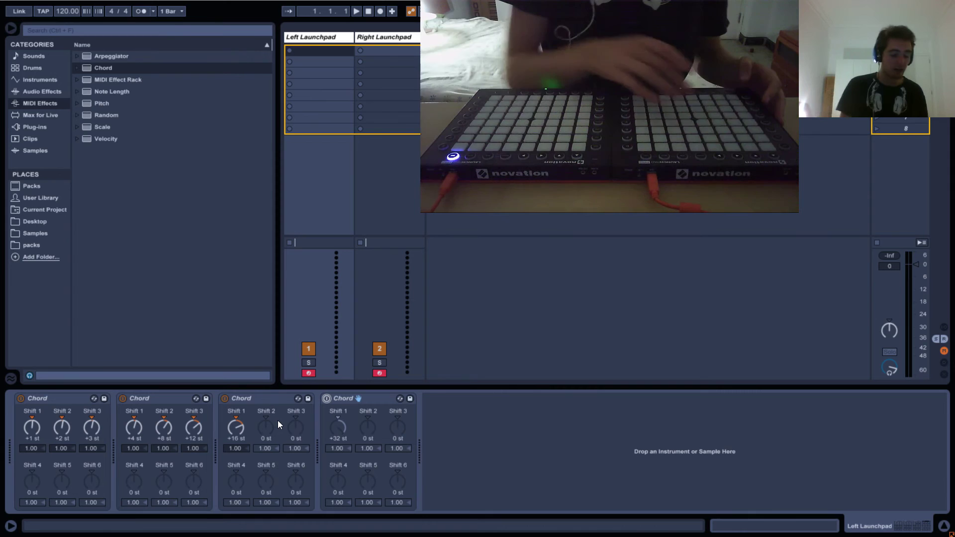
pyautogui.click(225, 399)
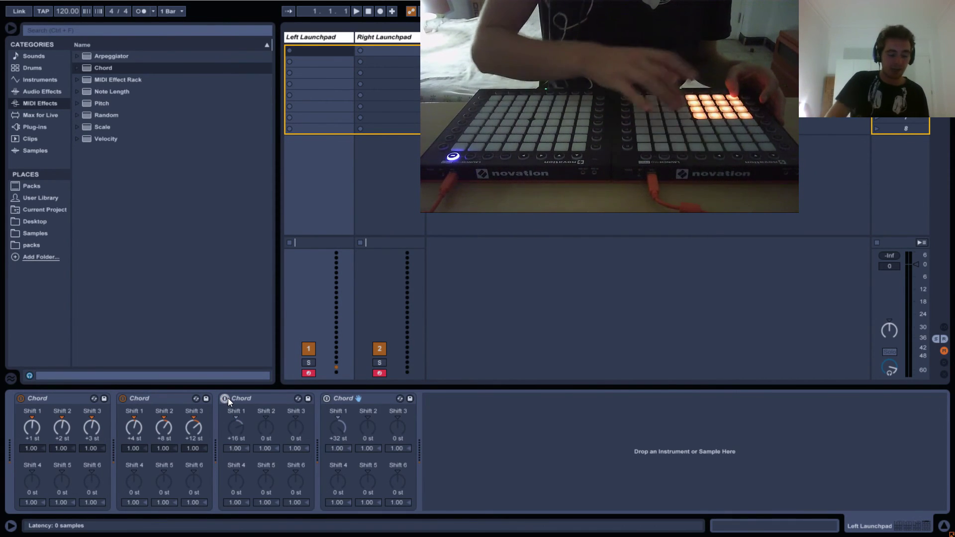
pyautogui.click(227, 399)
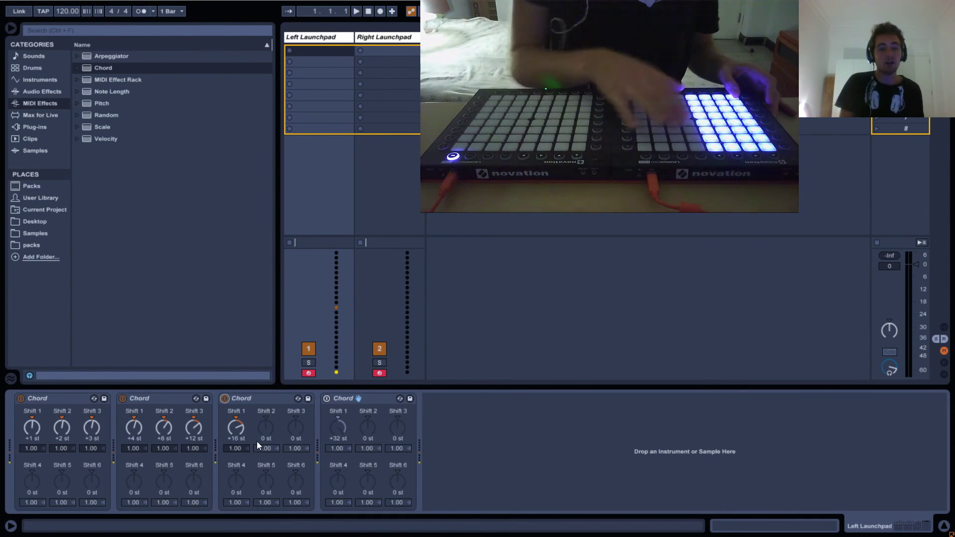
pyautogui.click(345, 397)
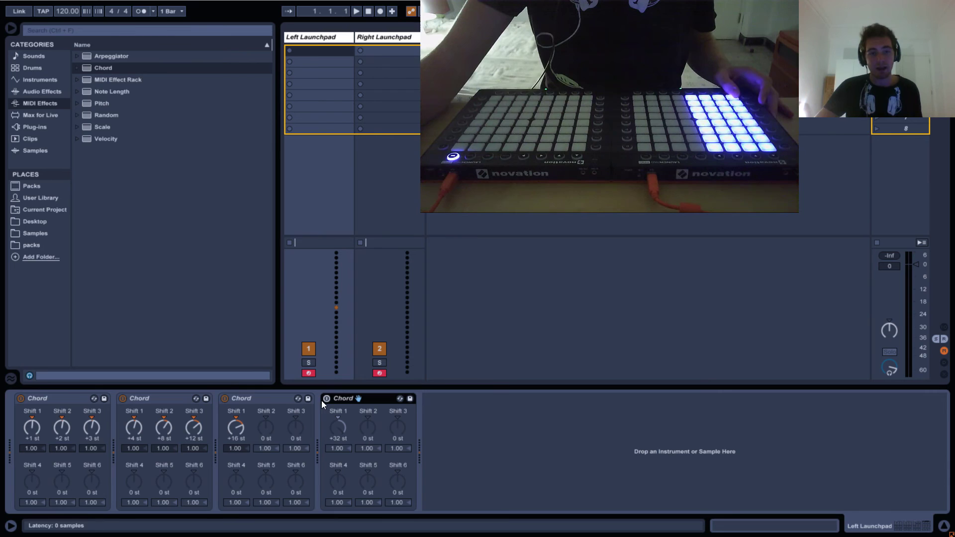
pyautogui.click(328, 399)
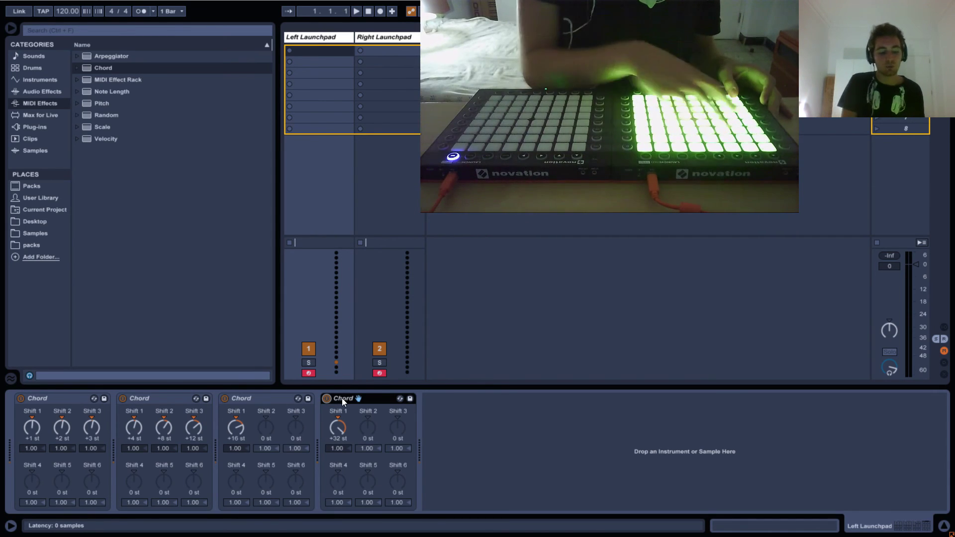